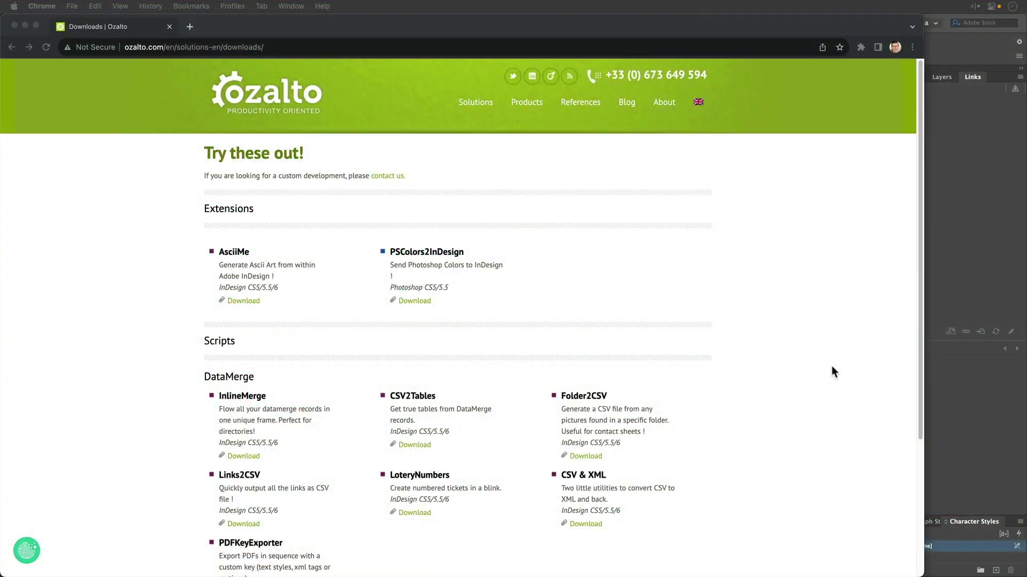
# Step: Close the Ozalto downloads page and open the three Autos-directory .indd files in InDesign
pyautogui.click(821, 369)
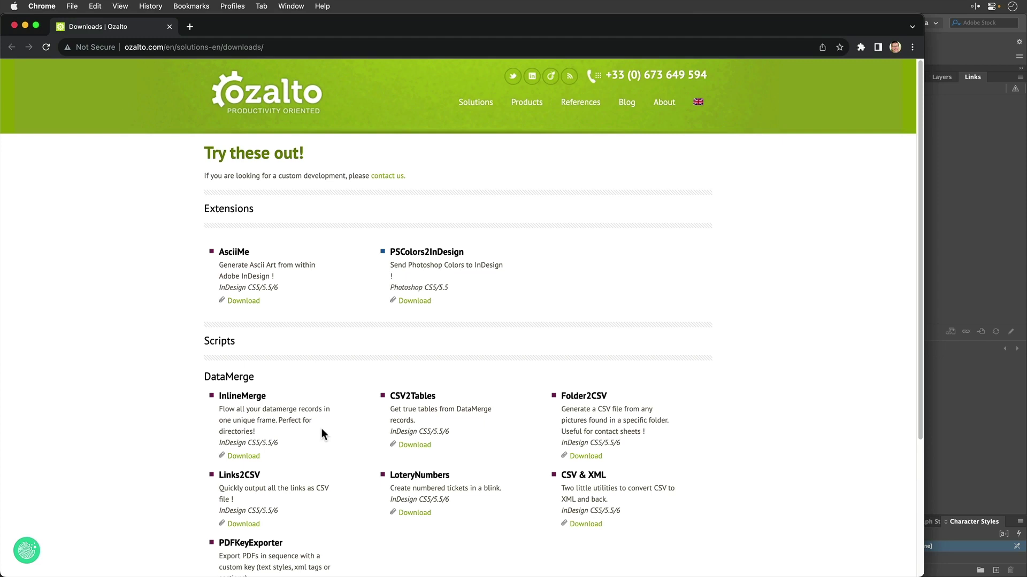
pyautogui.press('super+w')
pyautogui.click(277, 53)
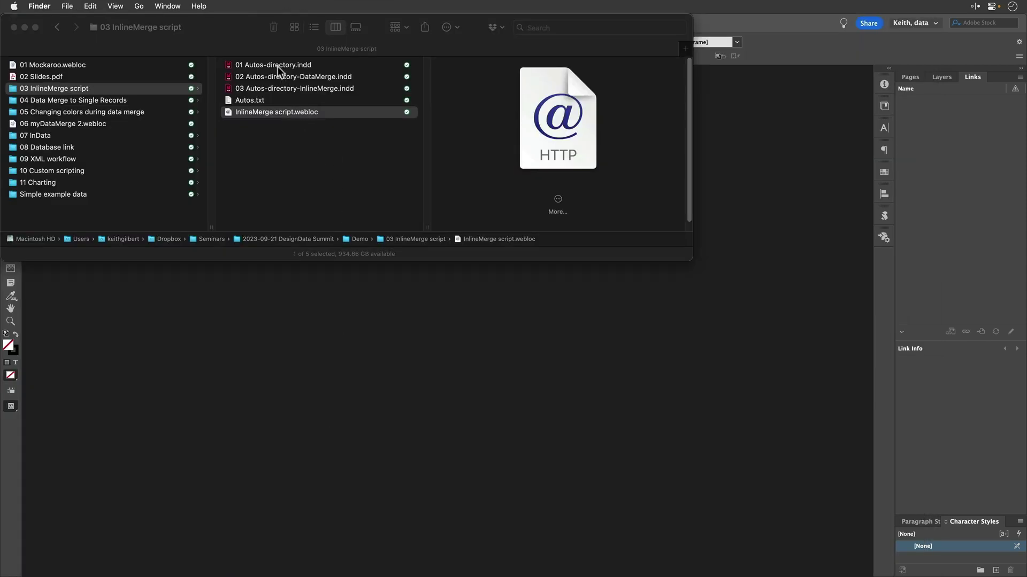
pyautogui.click(273, 65)
pyautogui.keyDown('shift'); pyautogui.click(273, 87); pyautogui.keyUp('shift')
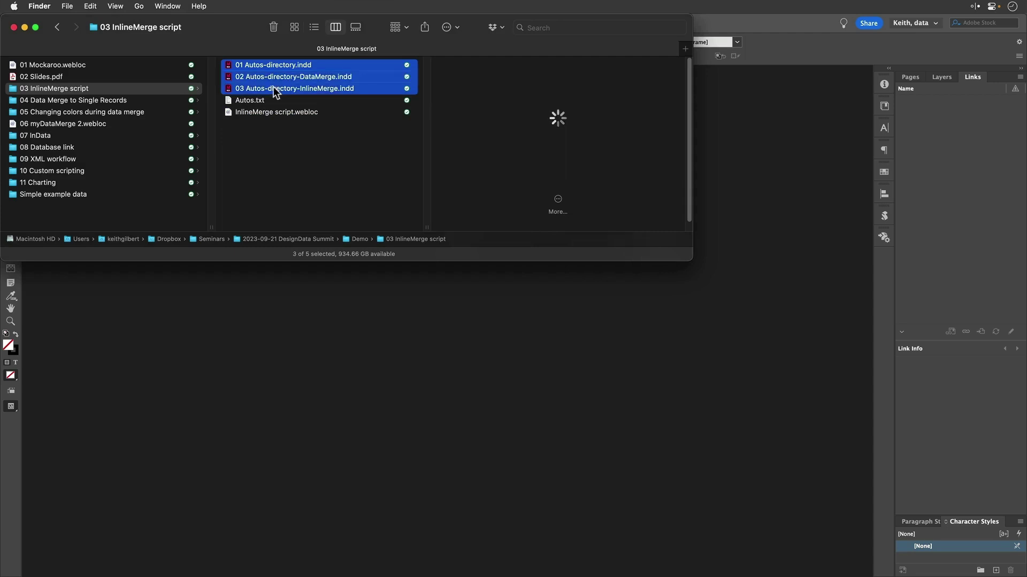
pyautogui.press('super+o')
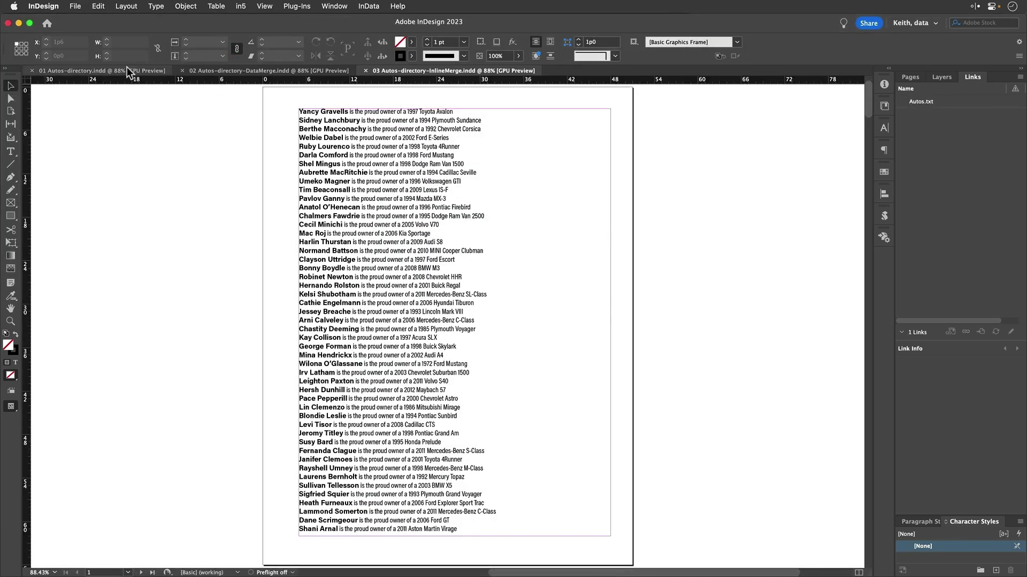
# Step: In 01 Autos-directory, select the placeholder frame and show Autos.txt's five fields in Data Merge
pyautogui.click(120, 71)
pyautogui.click(415, 119)
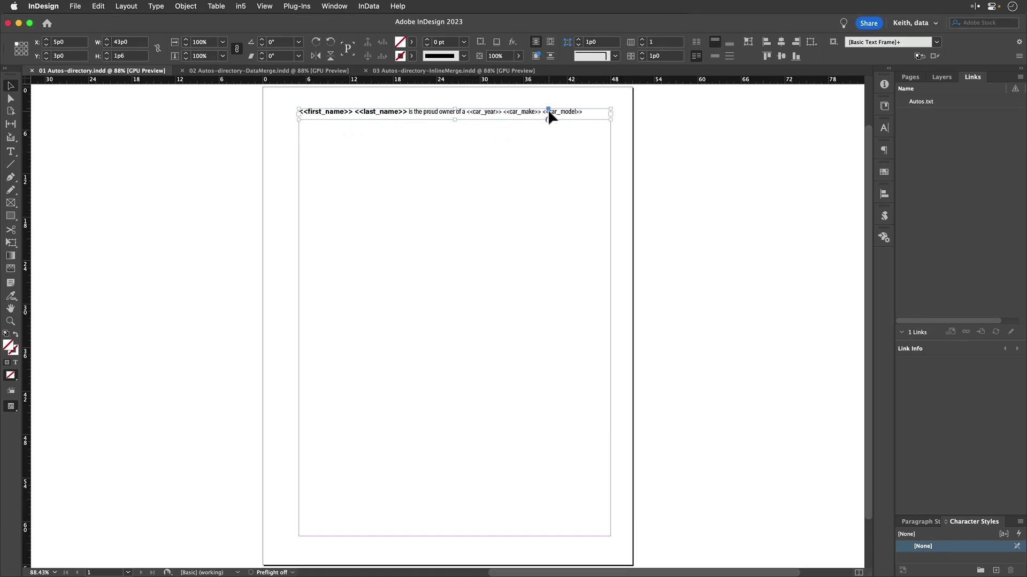
pyautogui.click(884, 238)
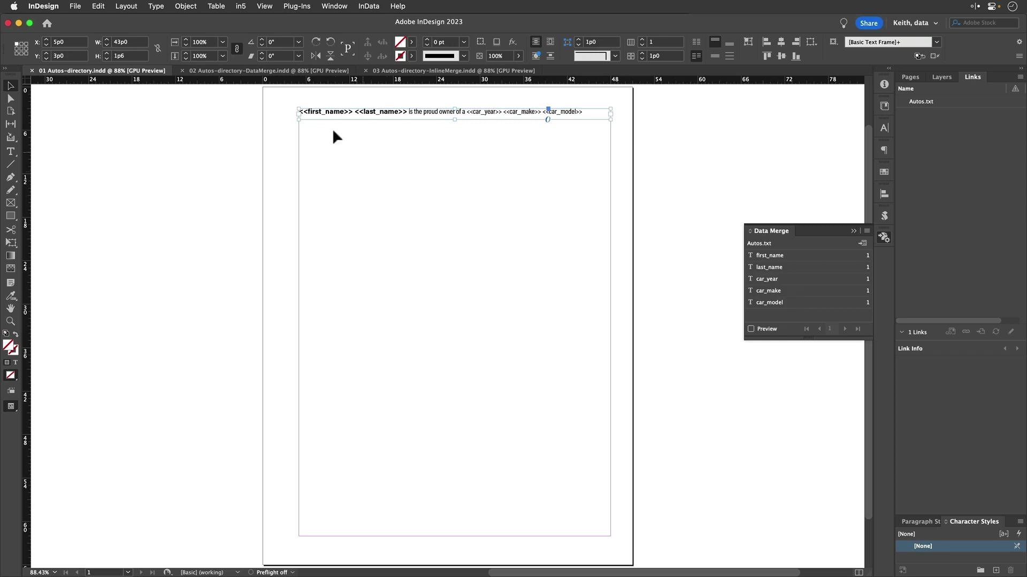
pyautogui.click(273, 75)
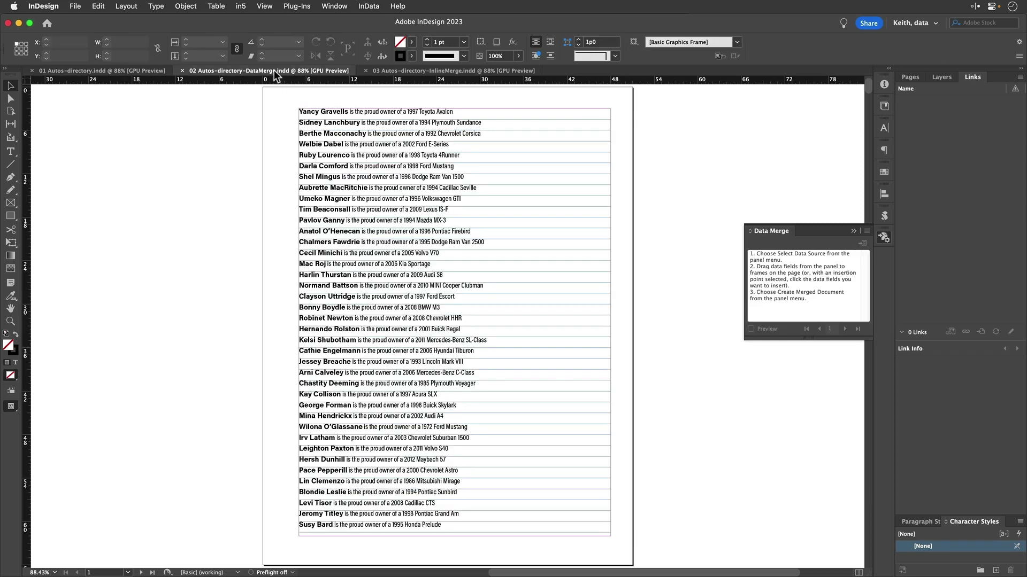
pyautogui.click(393, 116)
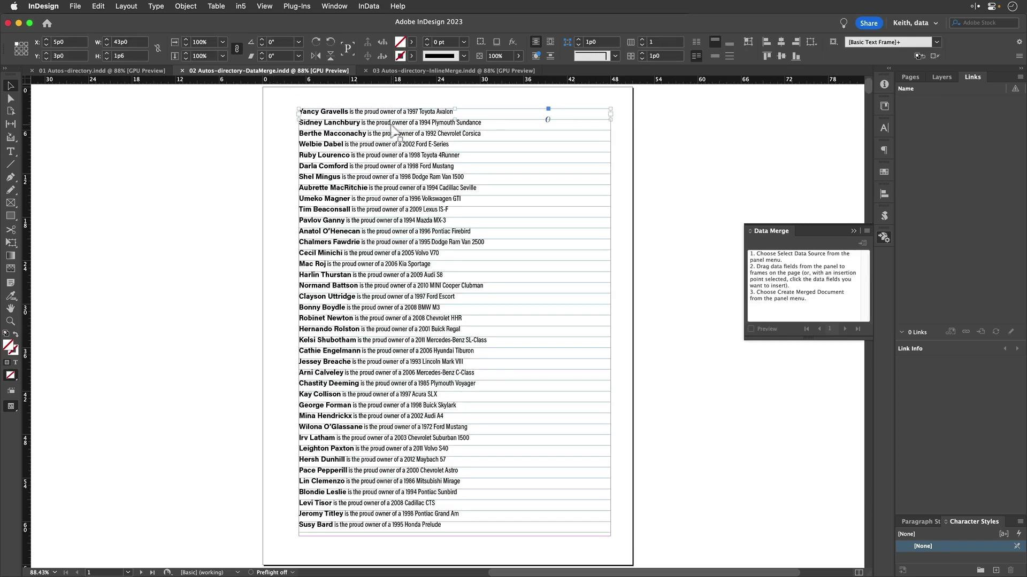
pyautogui.moveTo(390, 125); pyautogui.dragTo(395, 169)
# Step: Select the 03 InlineMerge directory's text frame and pick inlineMerge.jsxbin in the Scripts panel
pyautogui.click(445, 72)
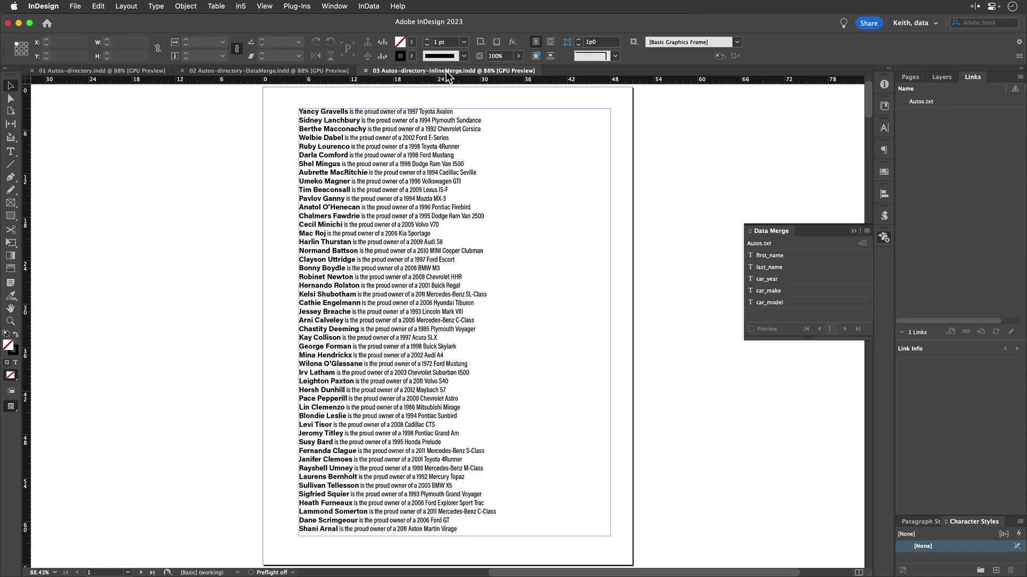
pyautogui.click(439, 127)
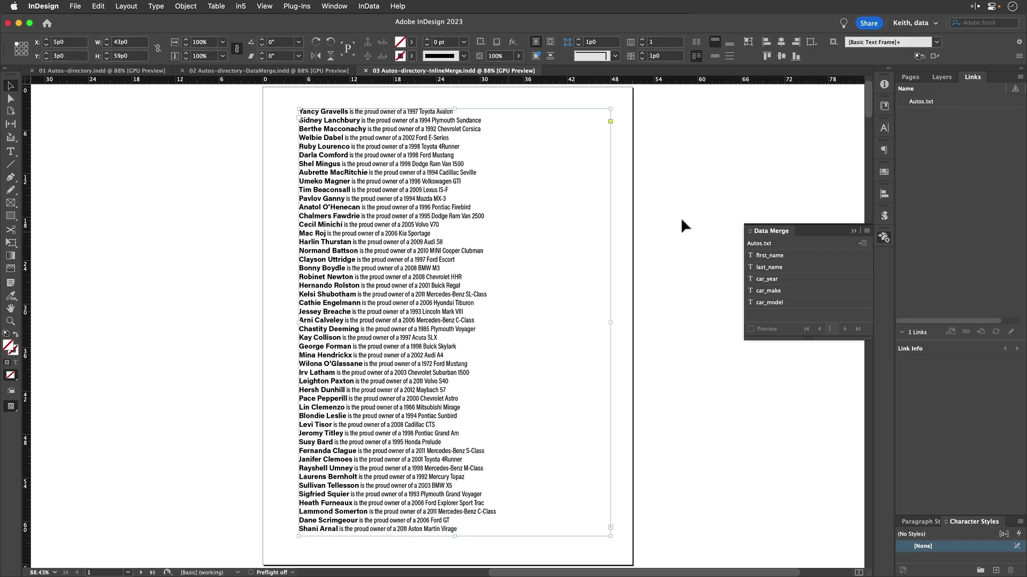
pyautogui.click(884, 215)
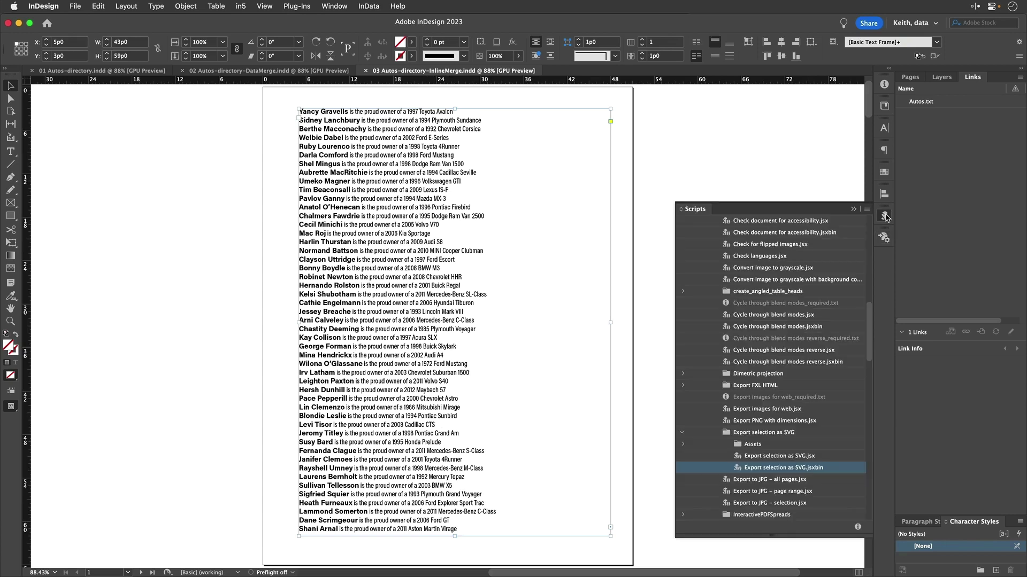
pyautogui.scroll(10, 762, 348)
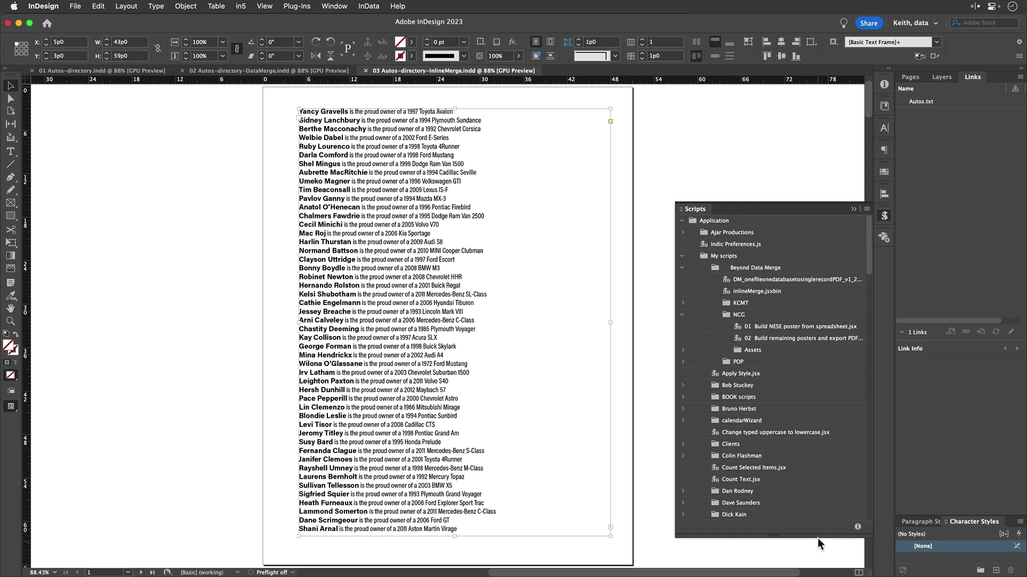
pyautogui.moveTo(817, 538); pyautogui.dragTo(804, 386)
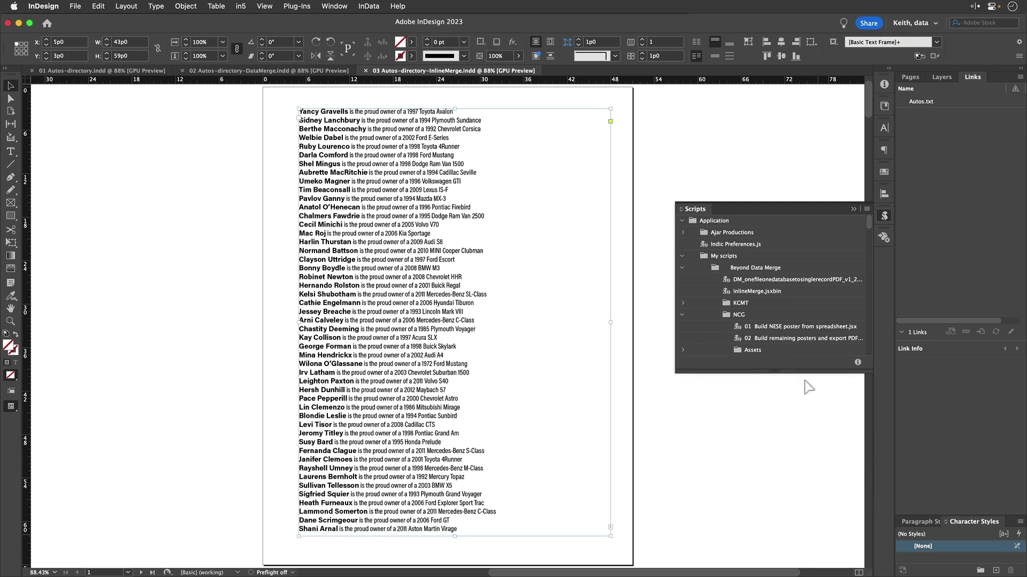
pyautogui.click(682, 315)
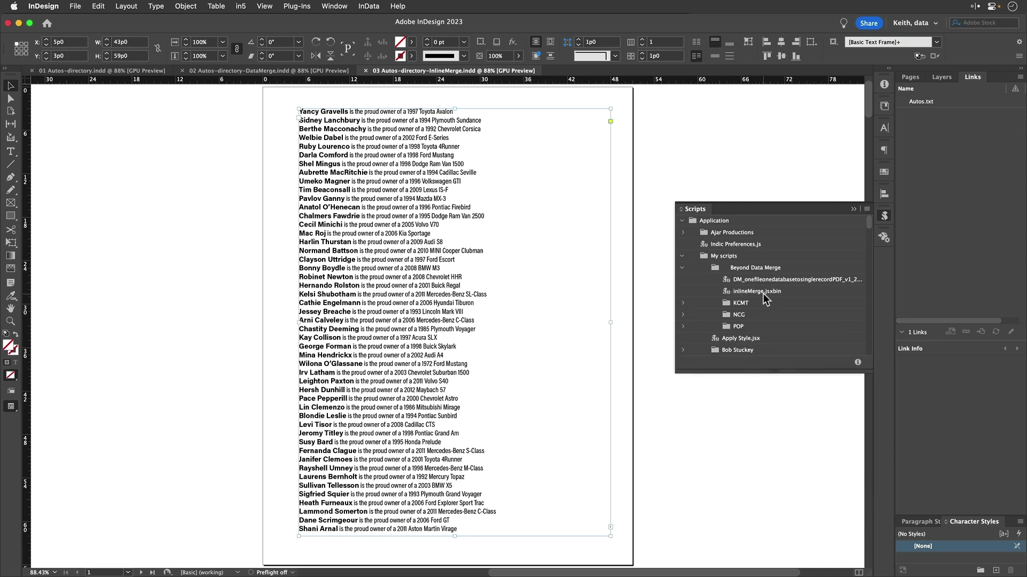
pyautogui.click(762, 294)
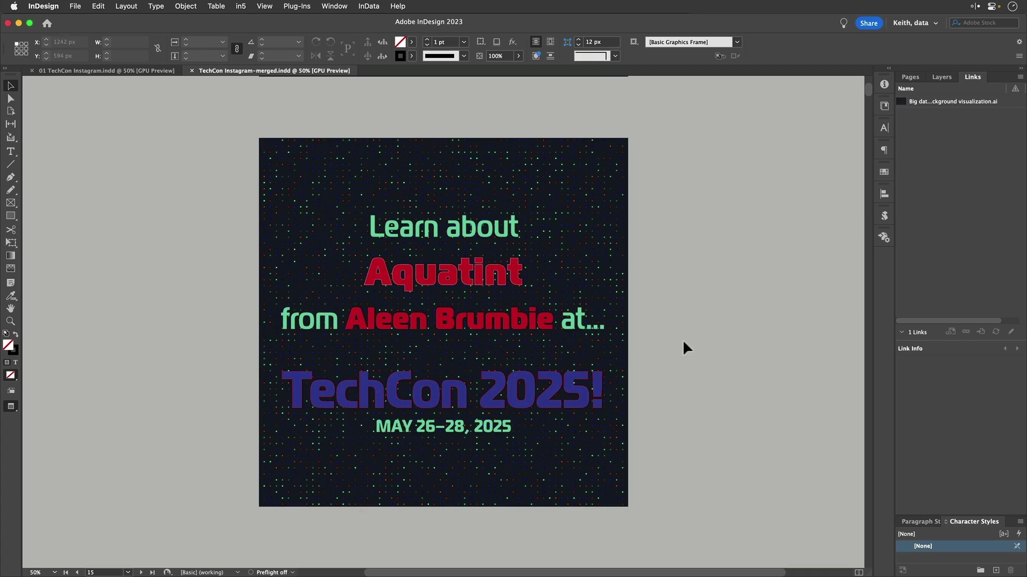
# Step: Scroll through the merged TechCon Instagram pages to review each record's topic and speaker
pyautogui.scroll(-20, 683, 342)
pyautogui.scroll(-20, 683, 342)
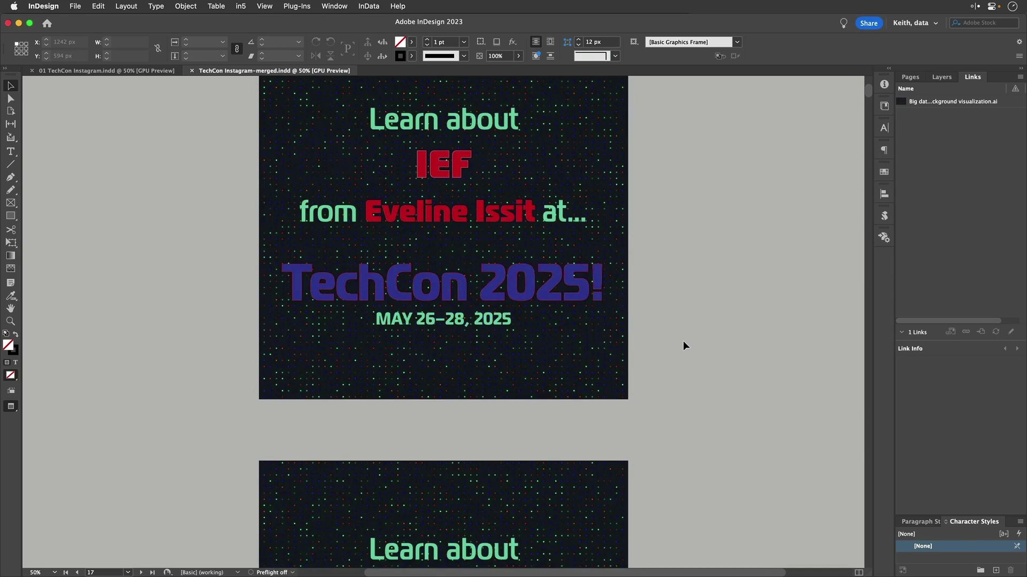
pyautogui.scroll(-6, 683, 342)
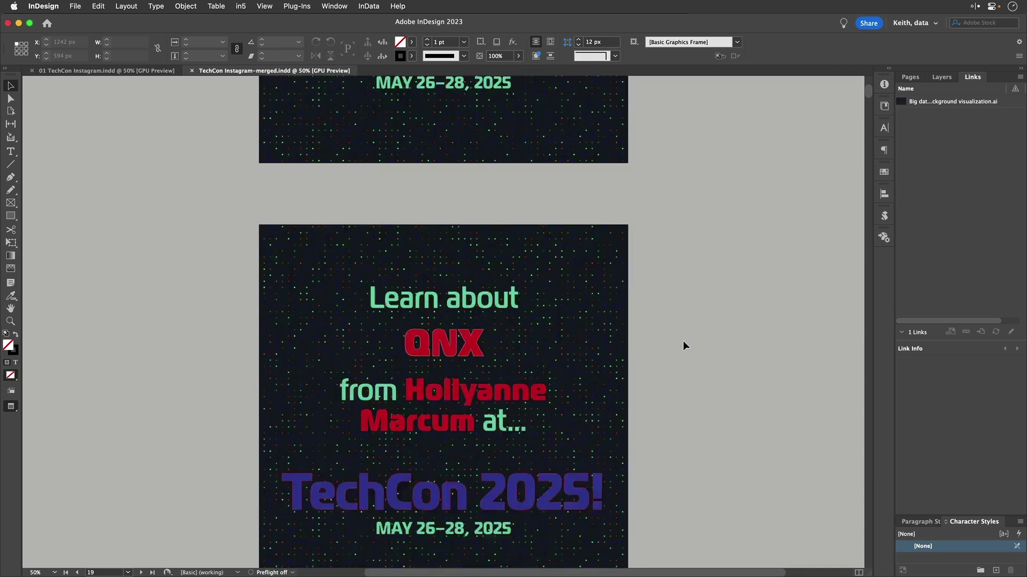
pyautogui.scroll(-5, 683, 342)
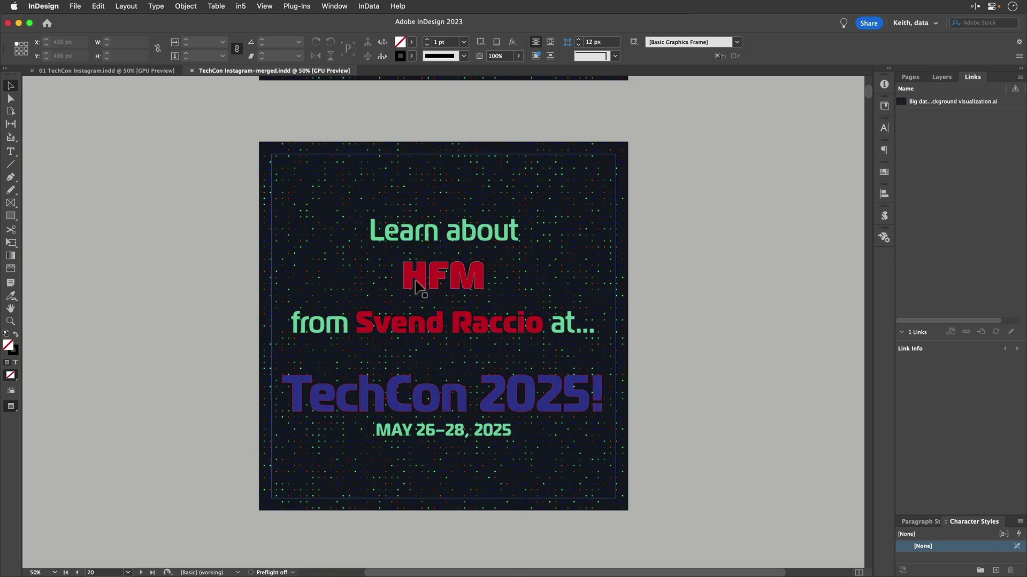
pyautogui.scroll(-9, 603, 357)
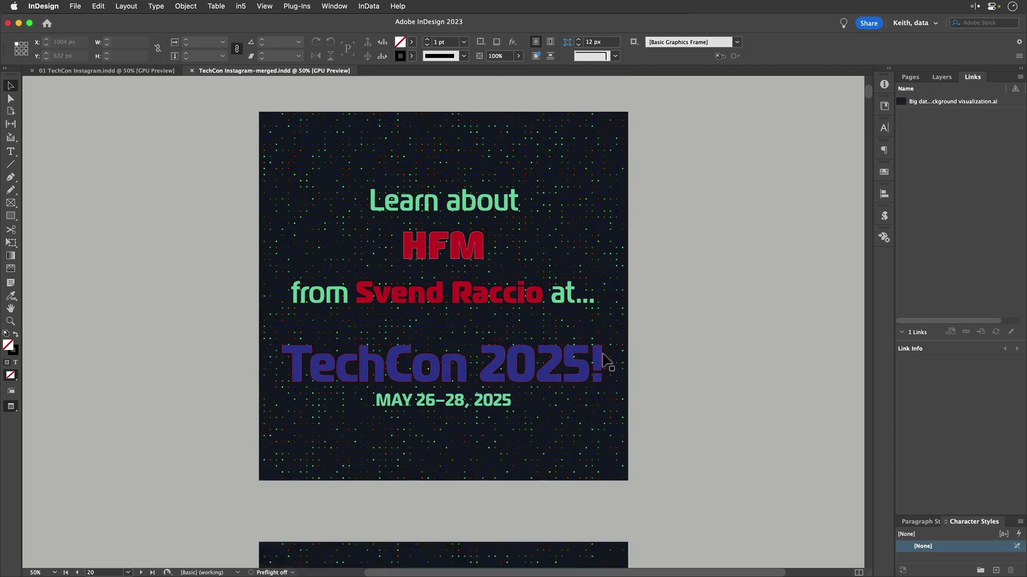
pyautogui.scroll(-9, 603, 357)
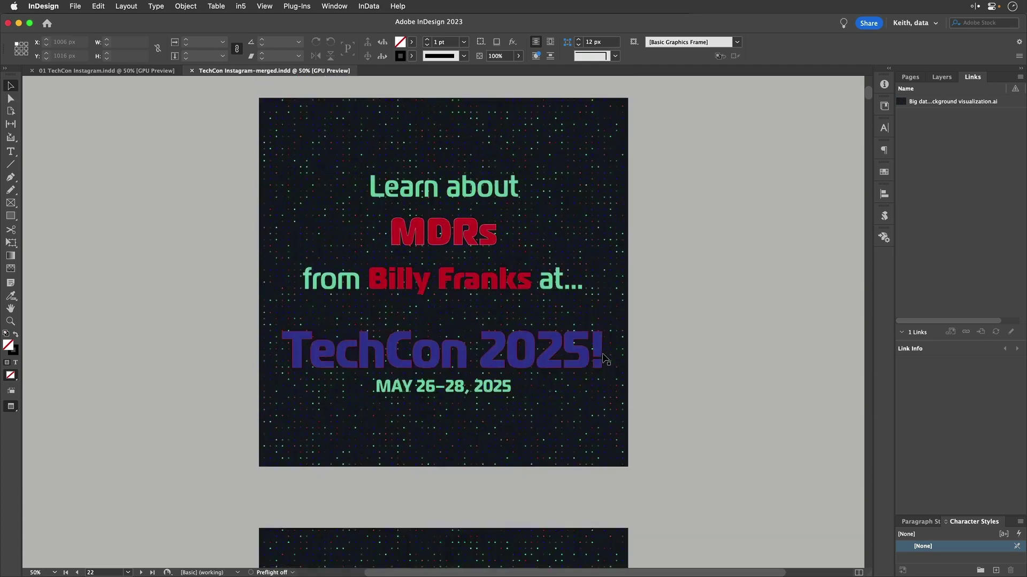
pyautogui.scroll(-2, 605, 359)
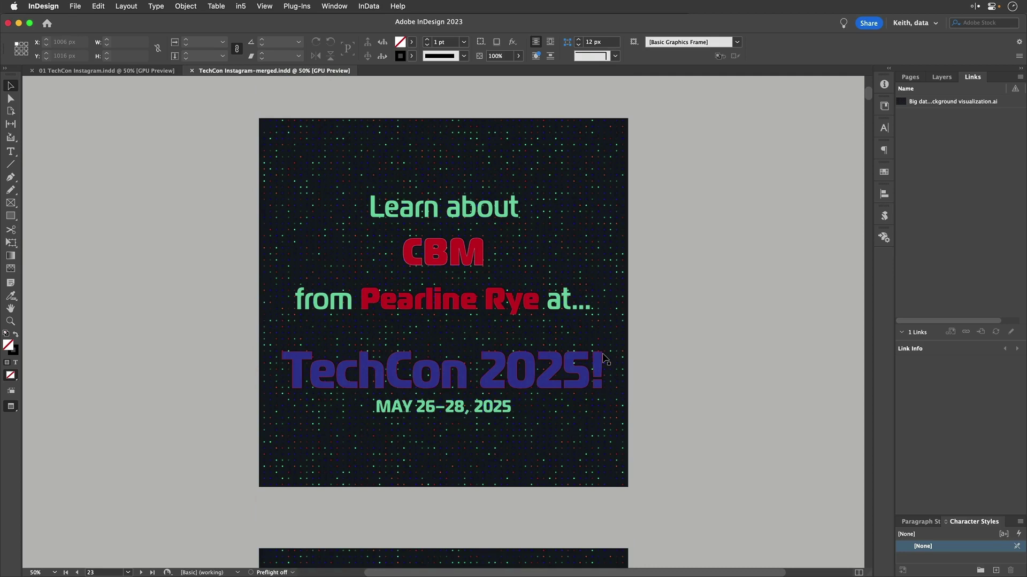
pyautogui.scroll(15, 637, 380)
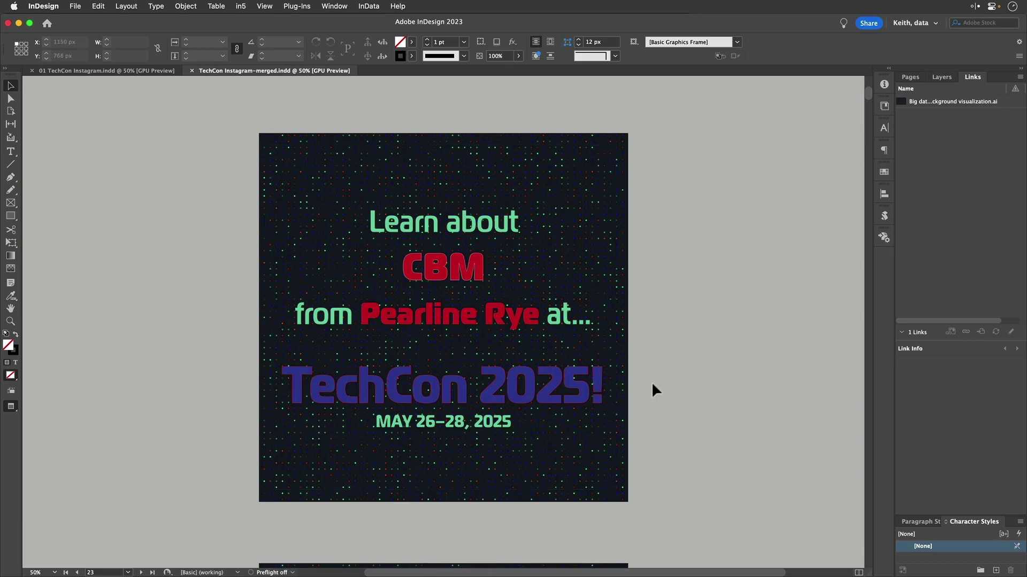
pyautogui.scroll(20, 652, 384)
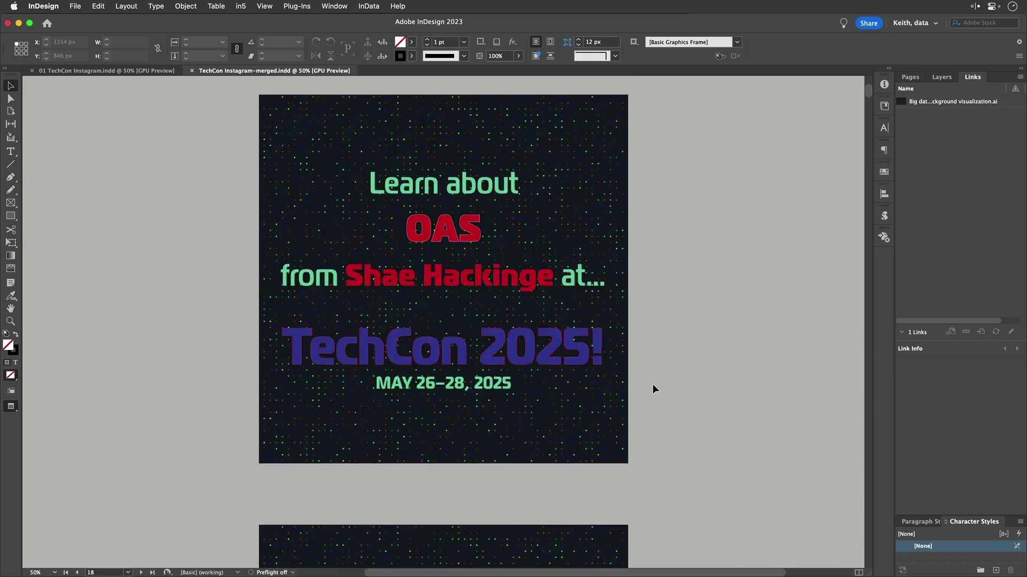
pyautogui.scroll(12, 653, 385)
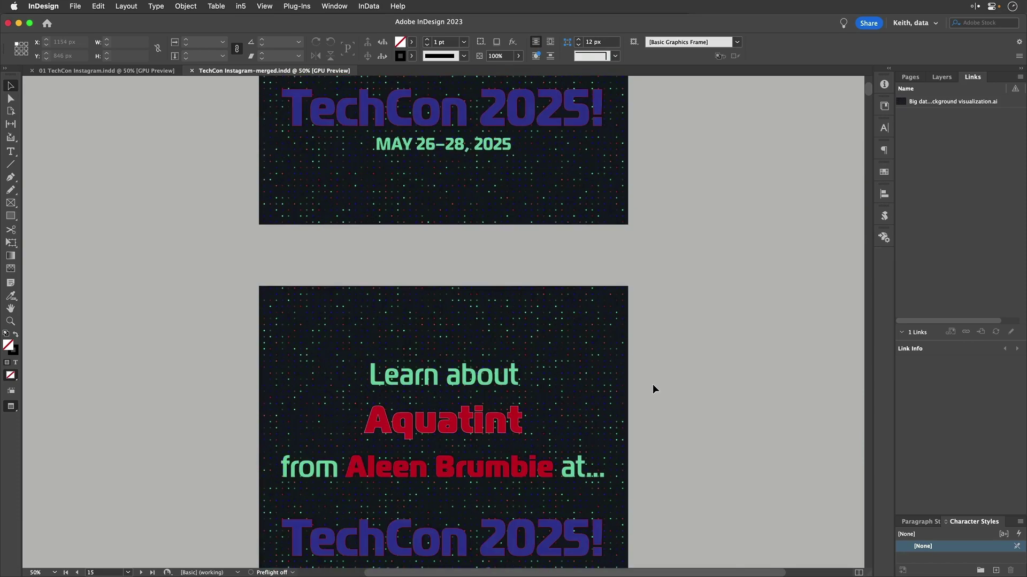
pyautogui.scroll(20, 652, 384)
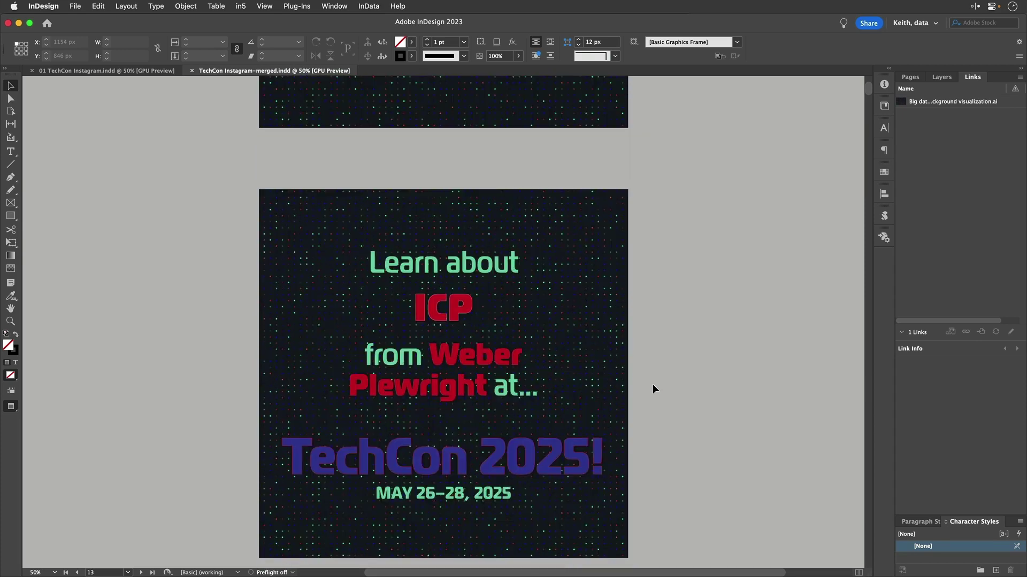
pyautogui.scroll(20, 669, 394)
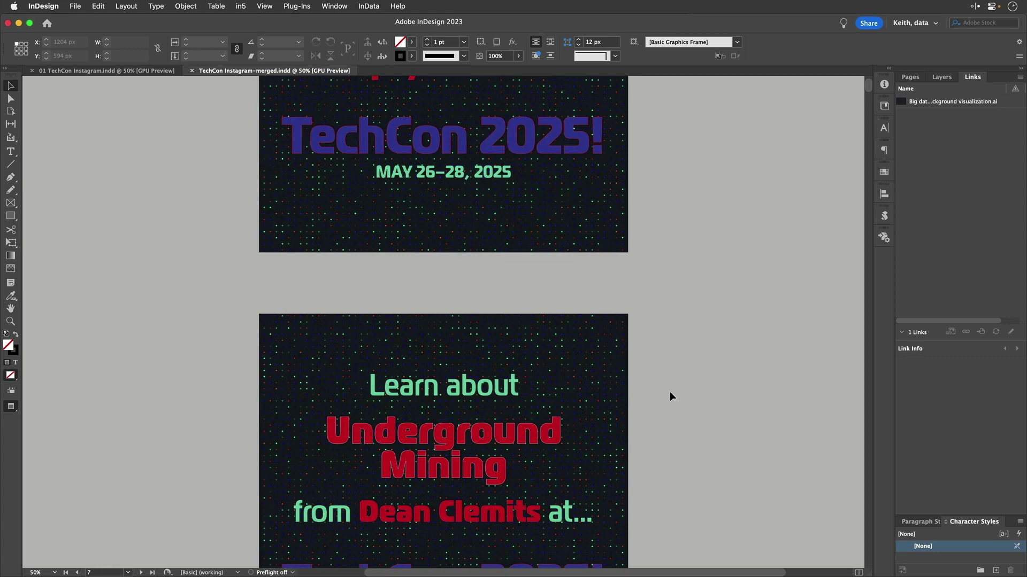
pyautogui.scroll(-5, 672, 397)
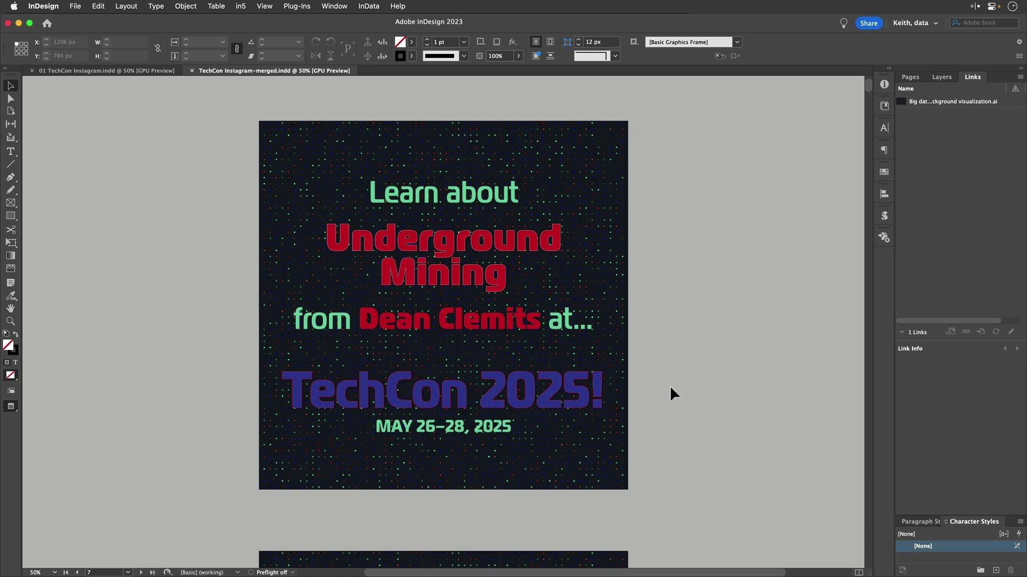
# Step: On the 01 TechCon Instagram template, run the Beyond Data Merge single-record PDF export script
pyautogui.click(139, 72)
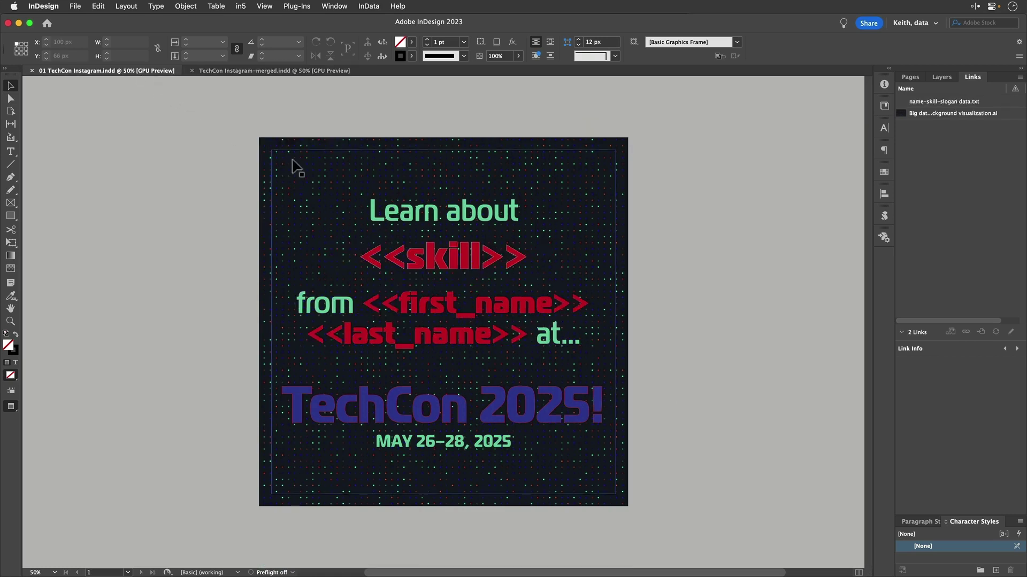
pyautogui.click(884, 235)
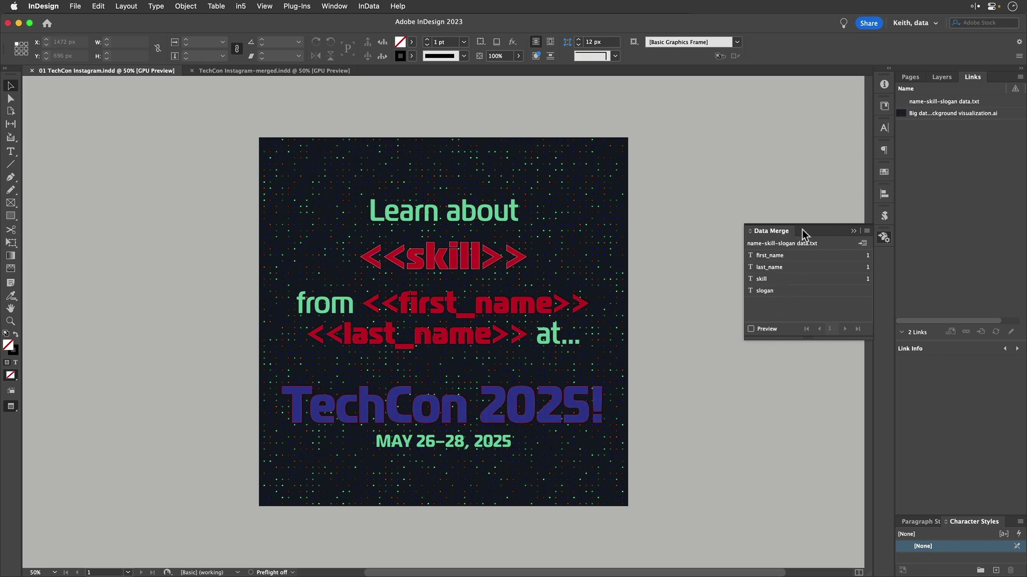
pyautogui.click(884, 216)
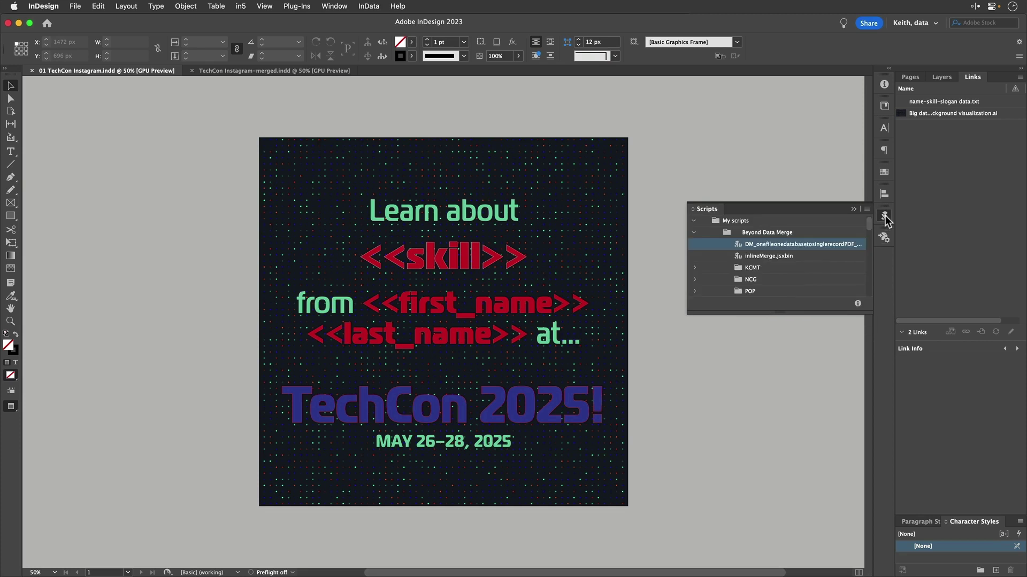
pyautogui.doubleClick(805, 245)
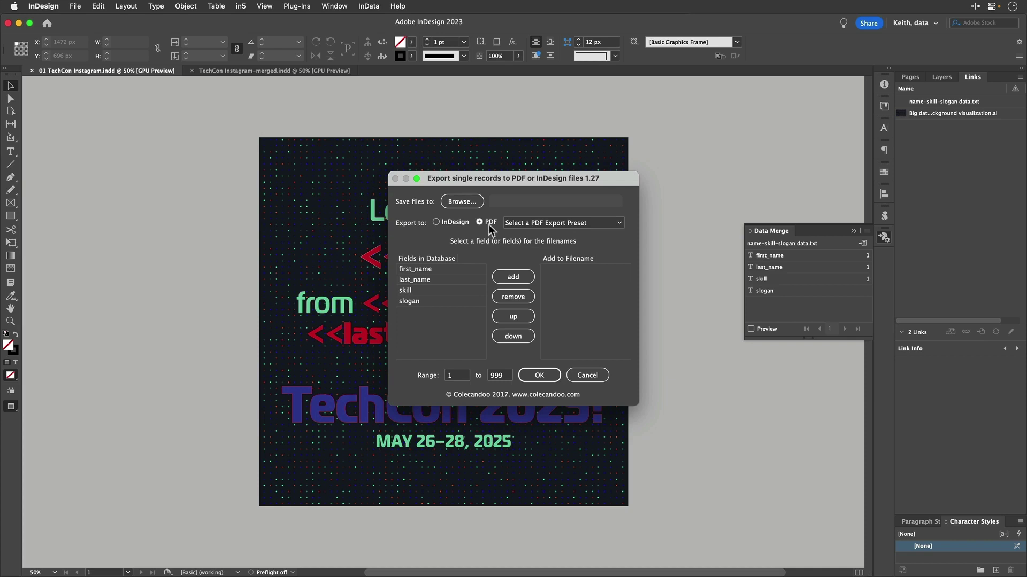
# Step: Choose the [High Quality Print] preset for the single-record PDF export
pyautogui.click(509, 224)
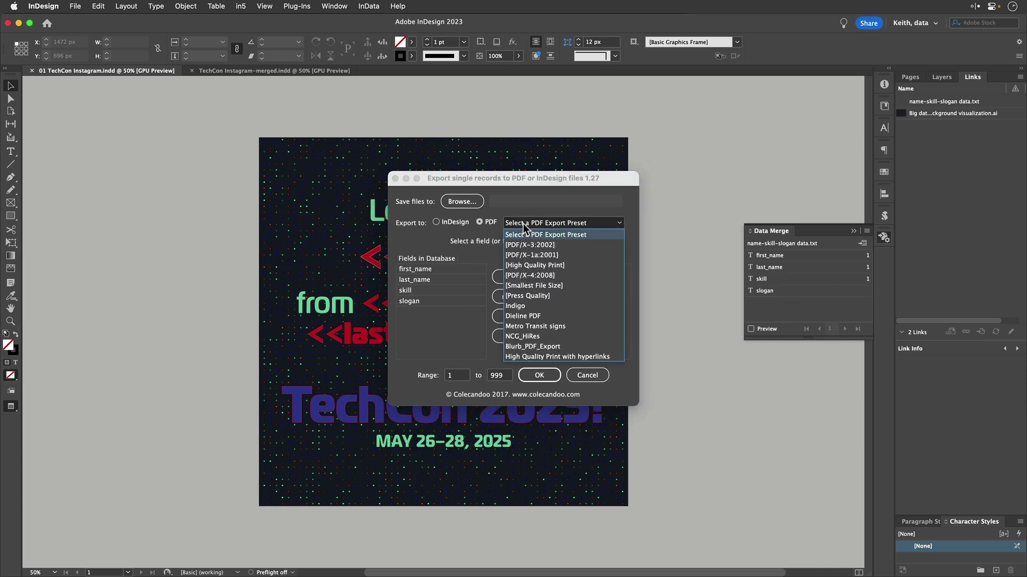
pyautogui.click(532, 265)
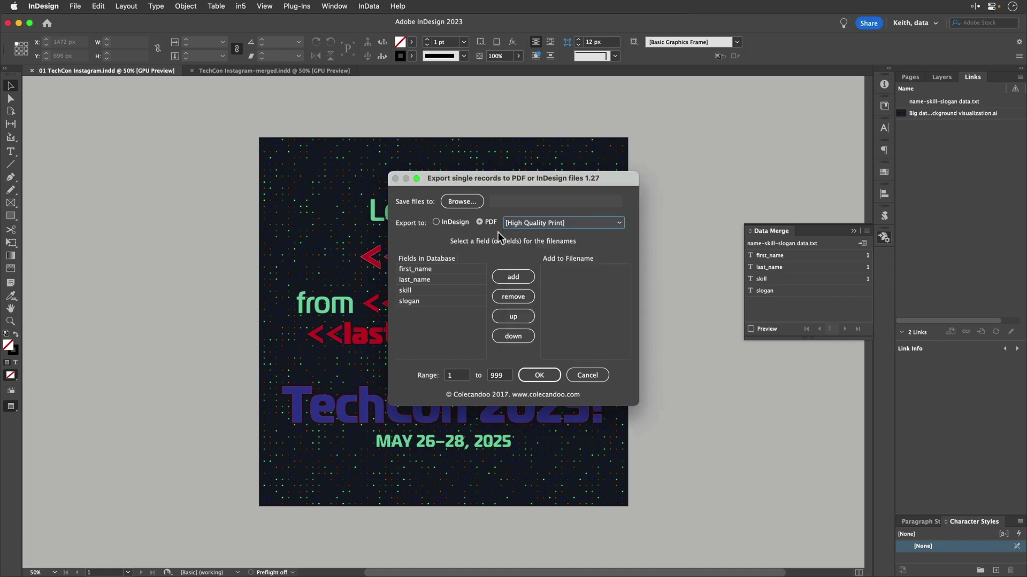
# Step: Browse to Demo > 04 Data Merge to Single Records > 02 Merge result for the export destination
pyautogui.click(474, 203)
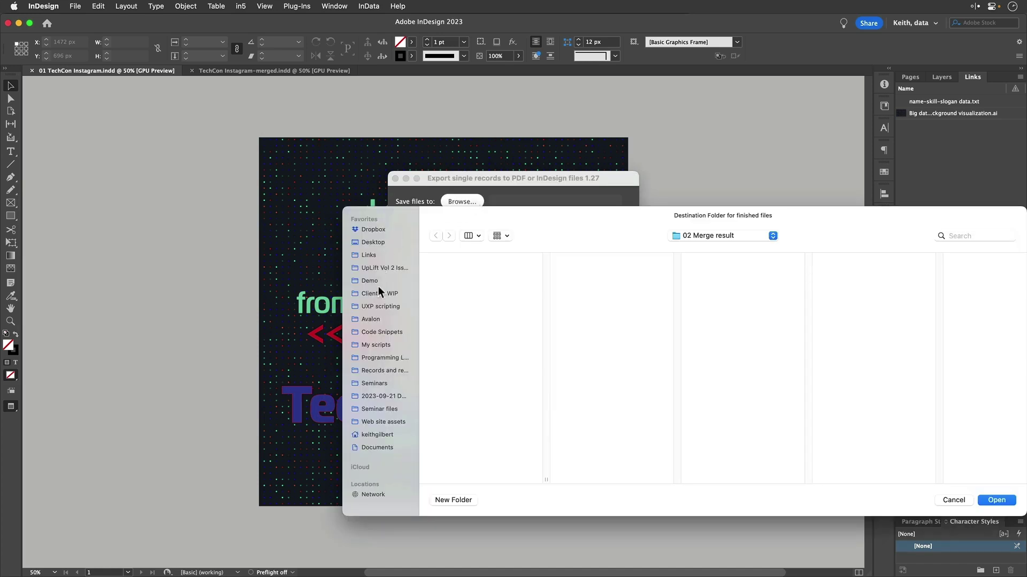
pyautogui.click(392, 281)
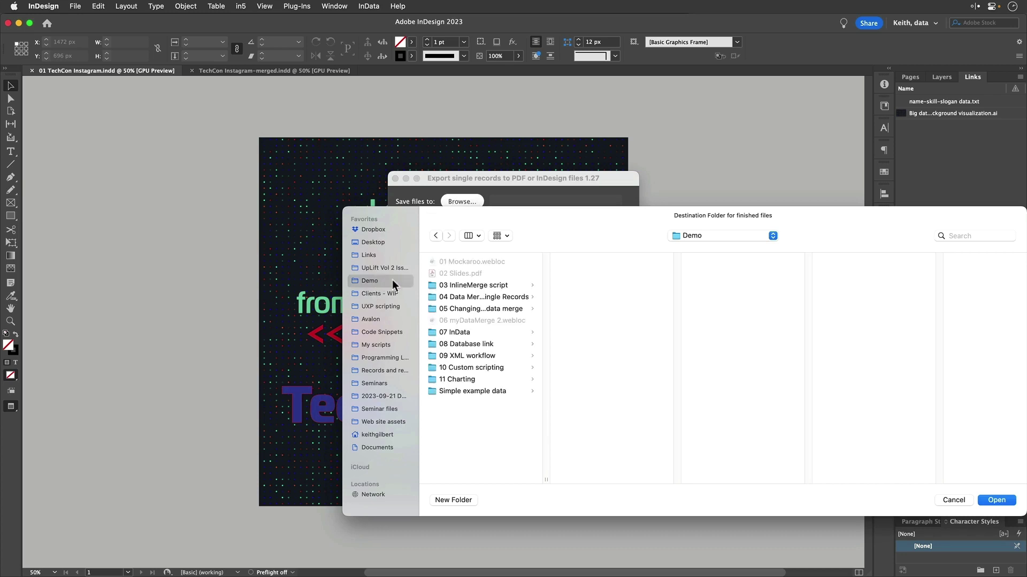
pyautogui.click(483, 296)
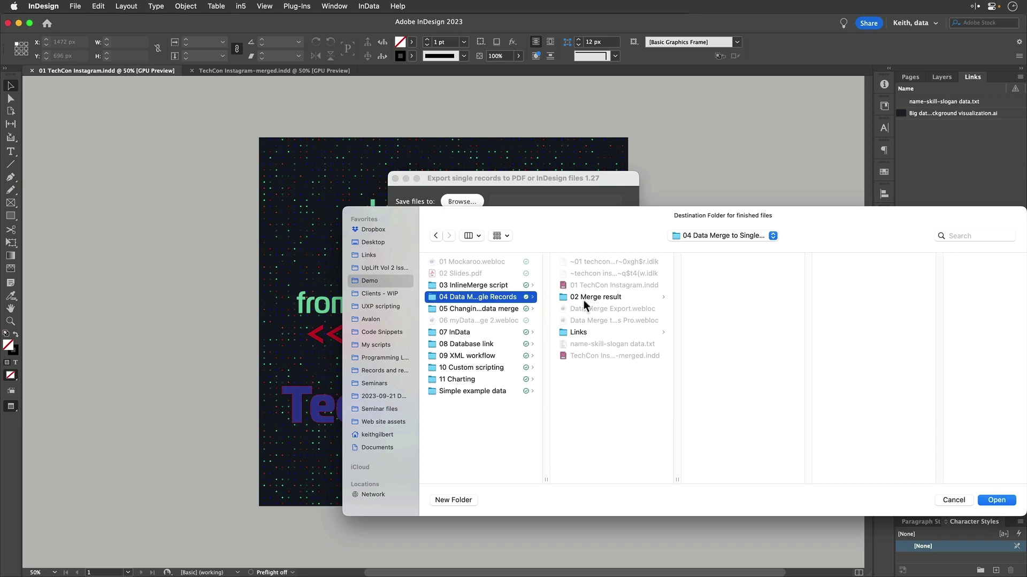
pyautogui.click(647, 298)
# Step: Confirm the 02 Merge result folder and add first_name and last_name to the file names
pyautogui.click(993, 498)
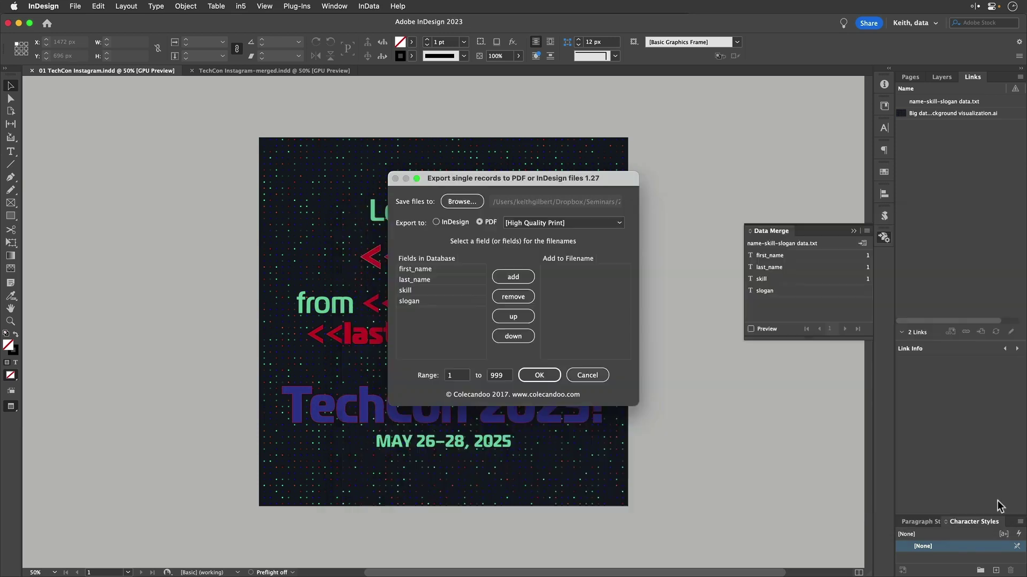
pyautogui.click(436, 268)
pyautogui.click(508, 278)
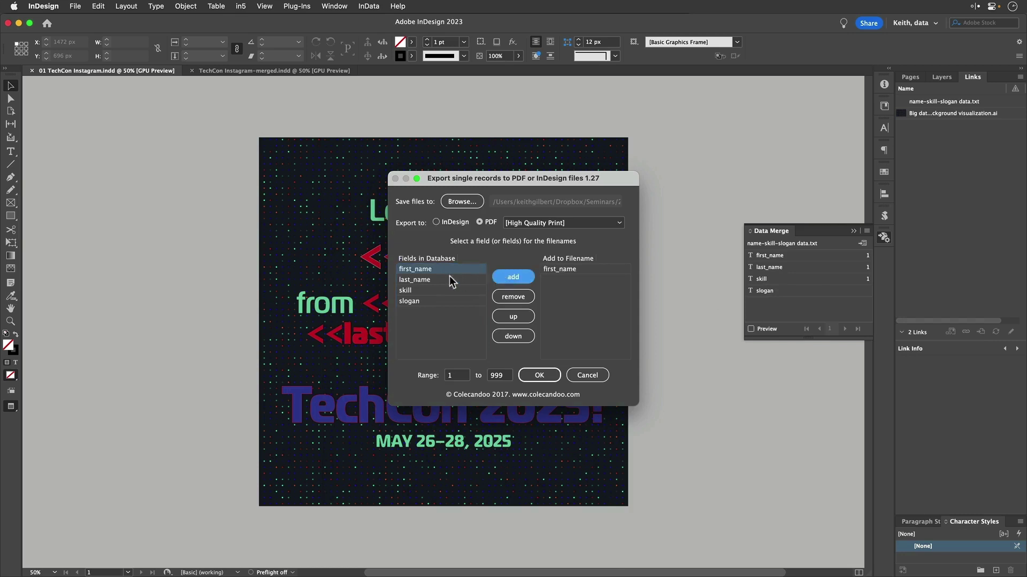
pyautogui.click(418, 280)
pyautogui.click(522, 282)
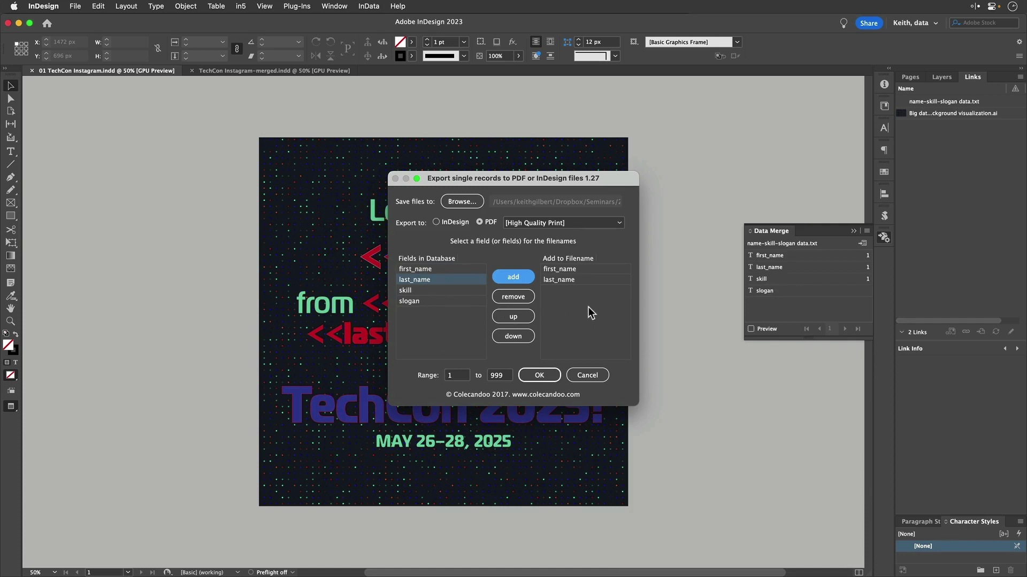
# Step: Set the record range to 1–10, run the export, and dismiss the completion alert
pyautogui.doubleClick(498, 375)
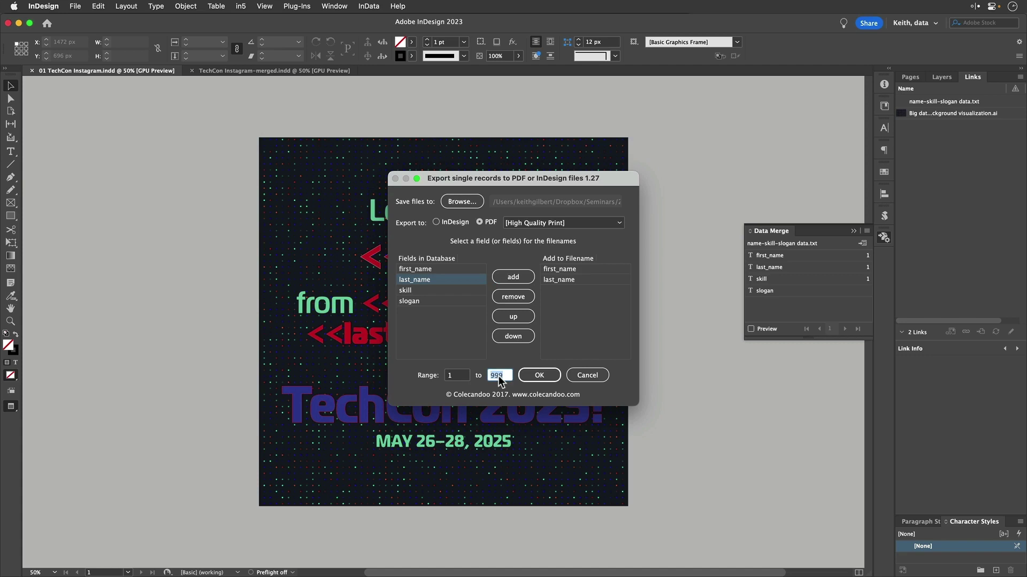
pyautogui.write('10')
pyautogui.click(539, 375)
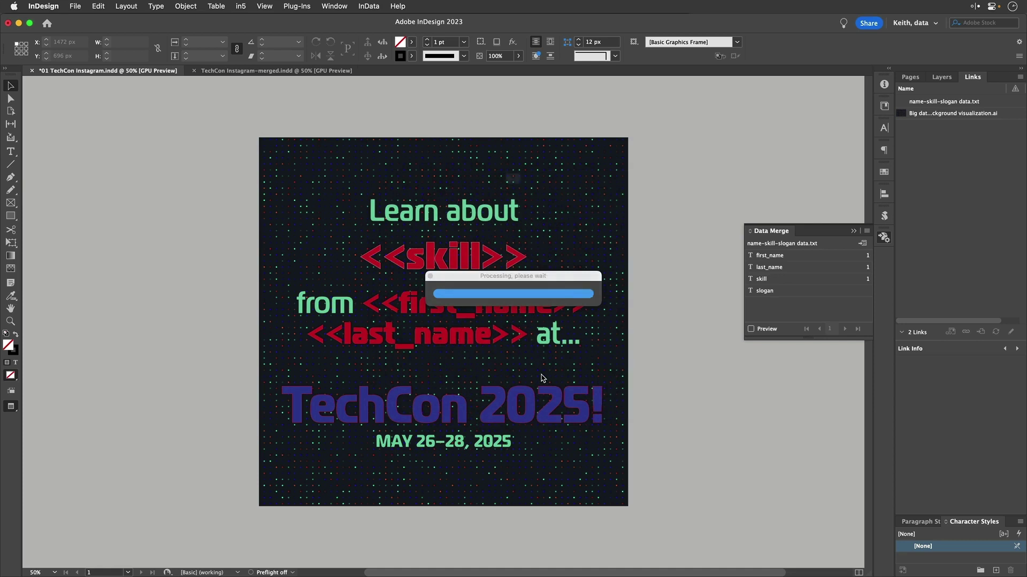
pyautogui.click(521, 210)
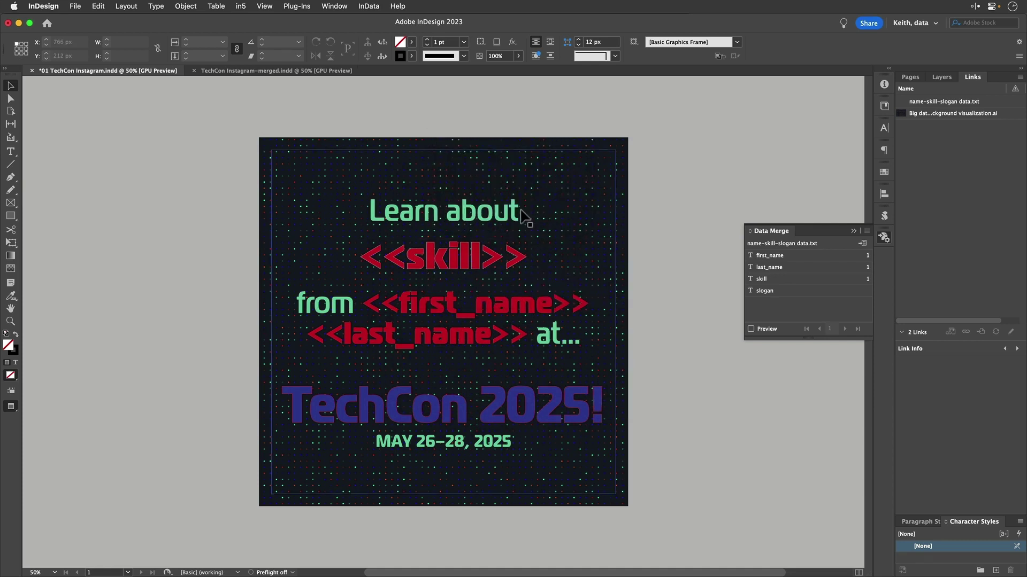
# Step: In Finder, open 02 Merge result > results and Quick Look the exported speaker PDFs
pyautogui.press('super+Tab')
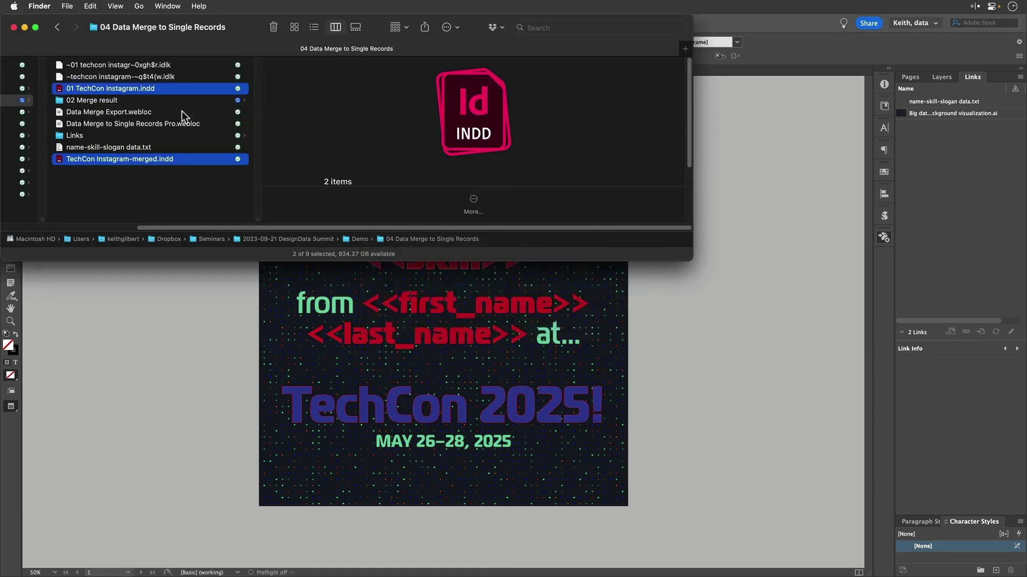
pyautogui.click(127, 101)
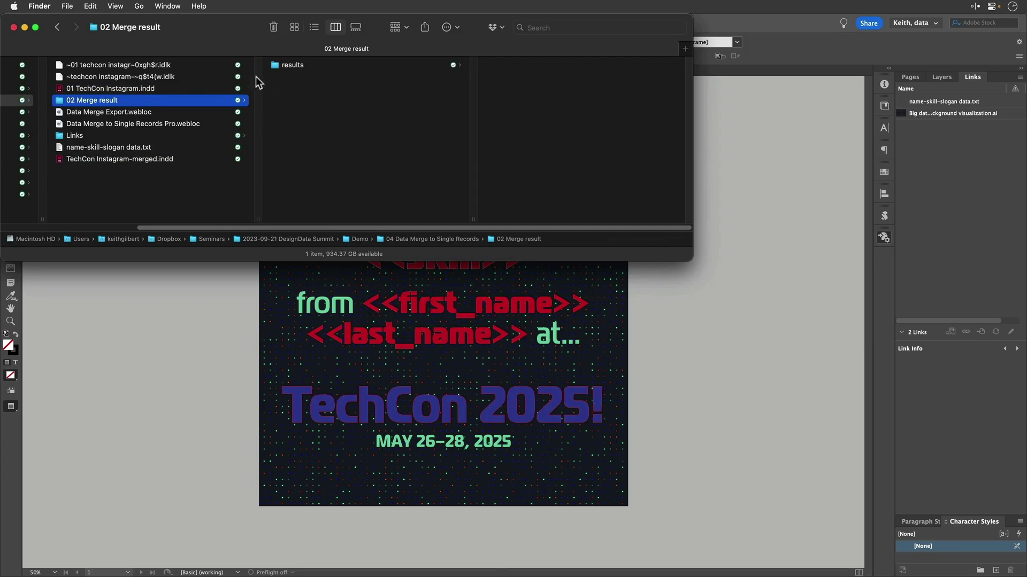
pyautogui.click(283, 66)
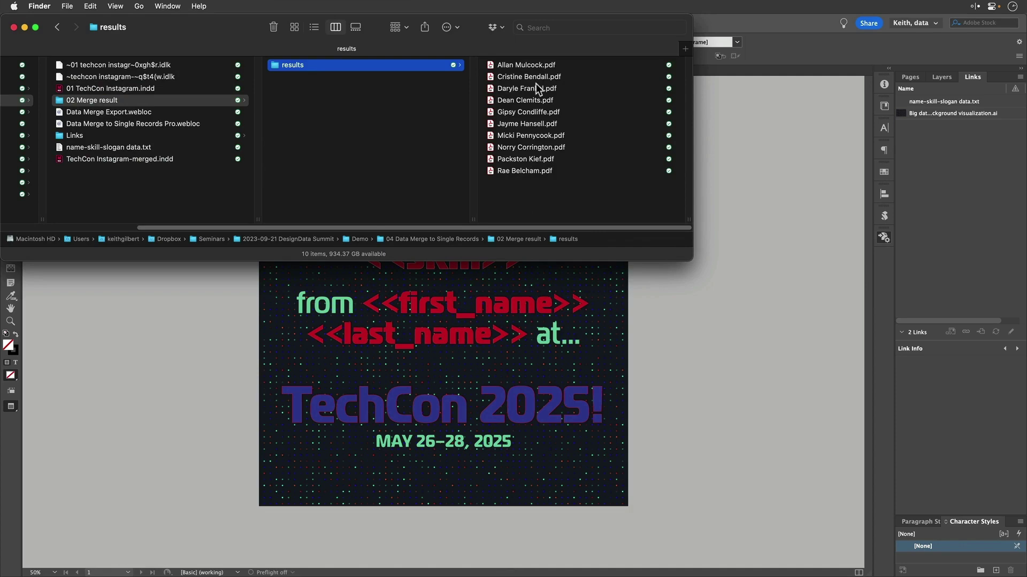
pyautogui.click(535, 68)
pyautogui.press('space')
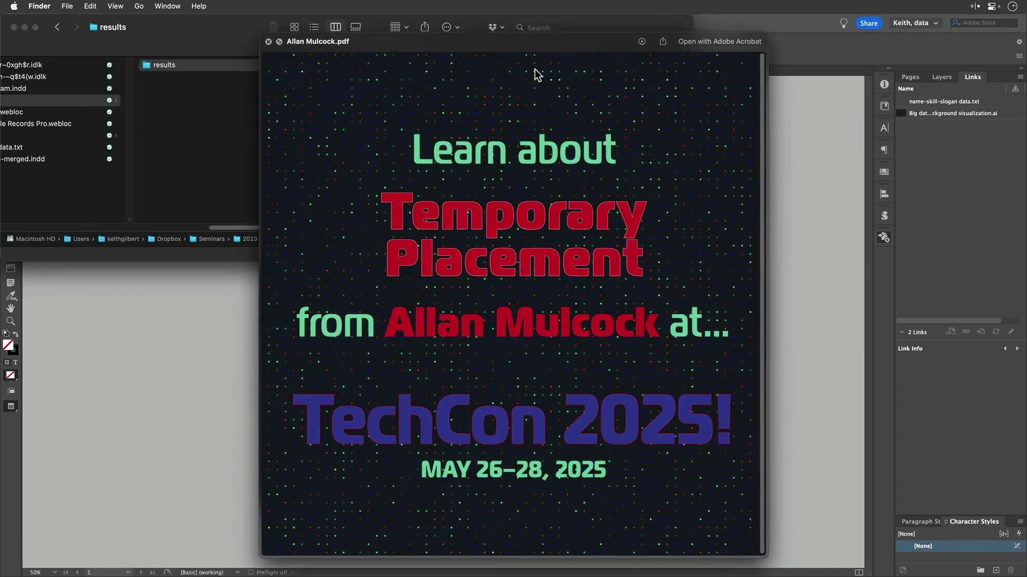
pyautogui.press('Down')
pyautogui.press('Down')
pyautogui.press('Down')
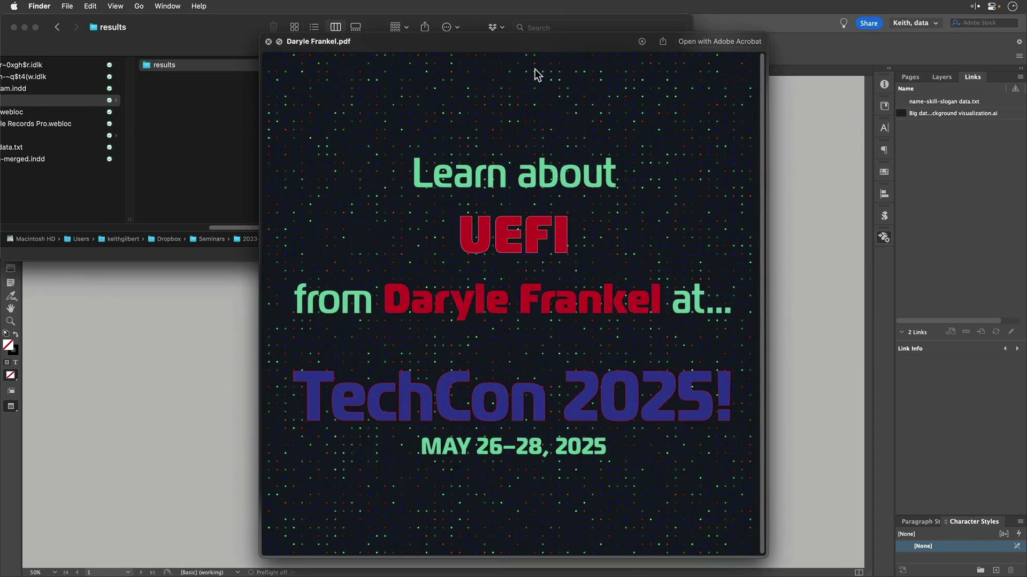
pyautogui.press('space')
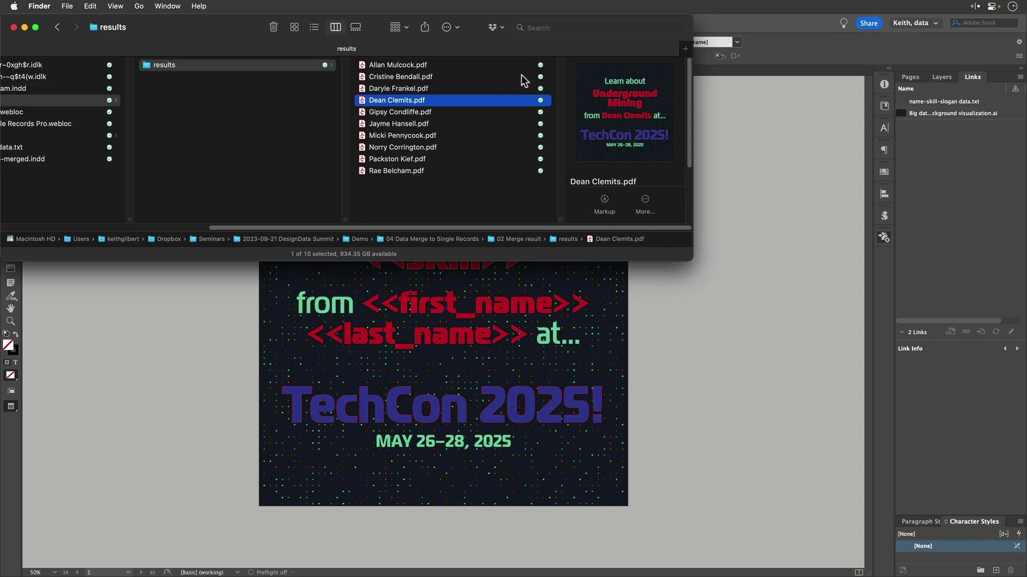
pyautogui.hscroll(-5, 521, 75)
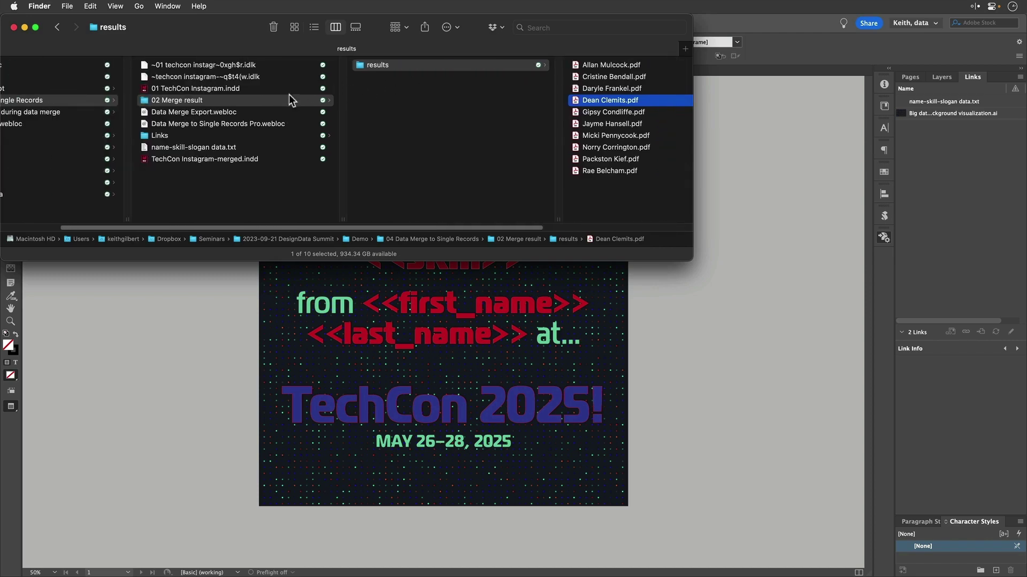
# Step: Launch the Data Merge Export.webloc shortcut to load the marspremedia.com data-merge-export page in Chrome
pyautogui.doubleClick(202, 112)
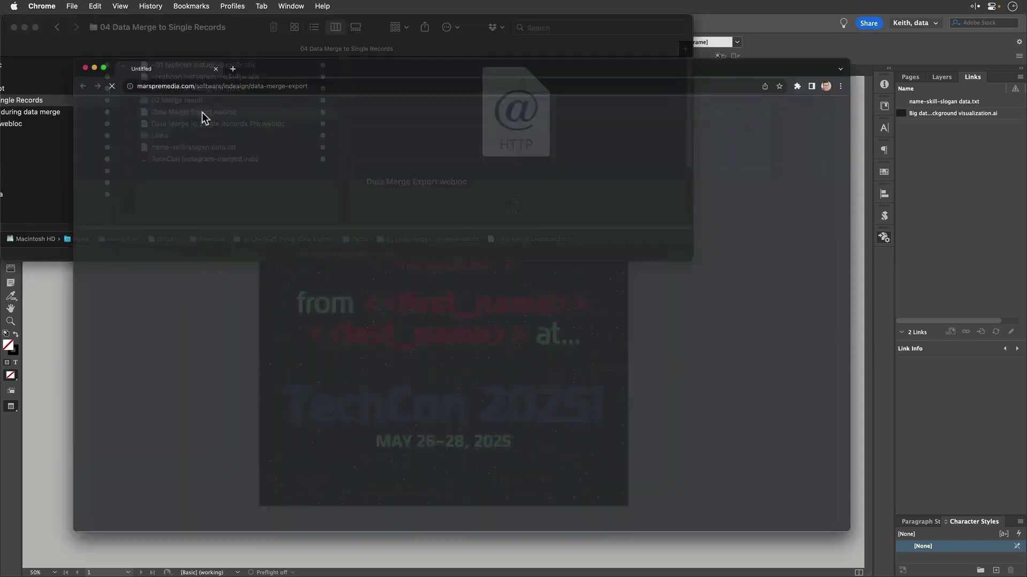